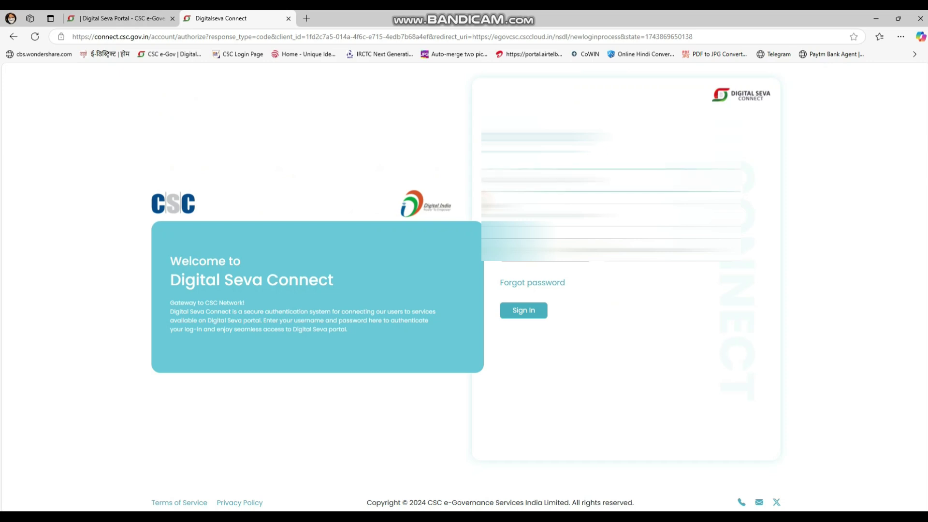
# Step: Sign in to Digital Seva Connect with the username, password and captcha
pyautogui.press('Tab')
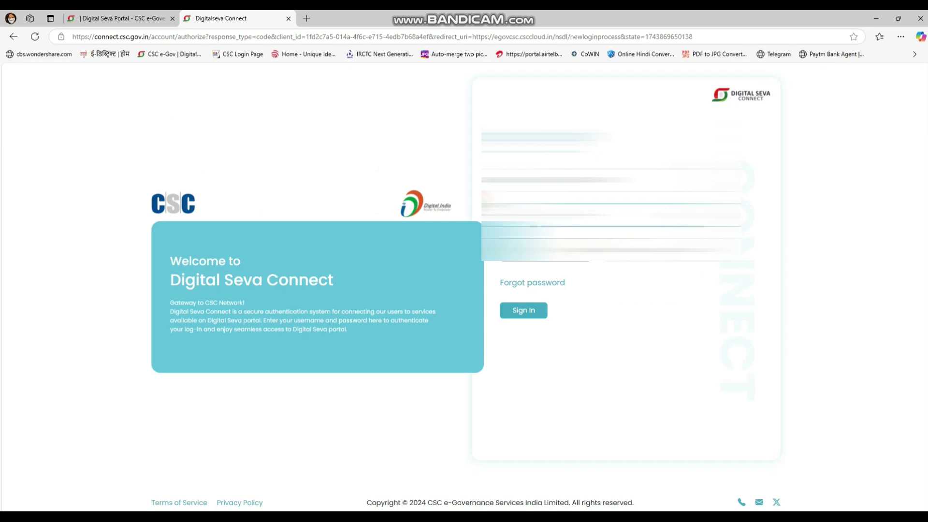
pyautogui.press('Tab')
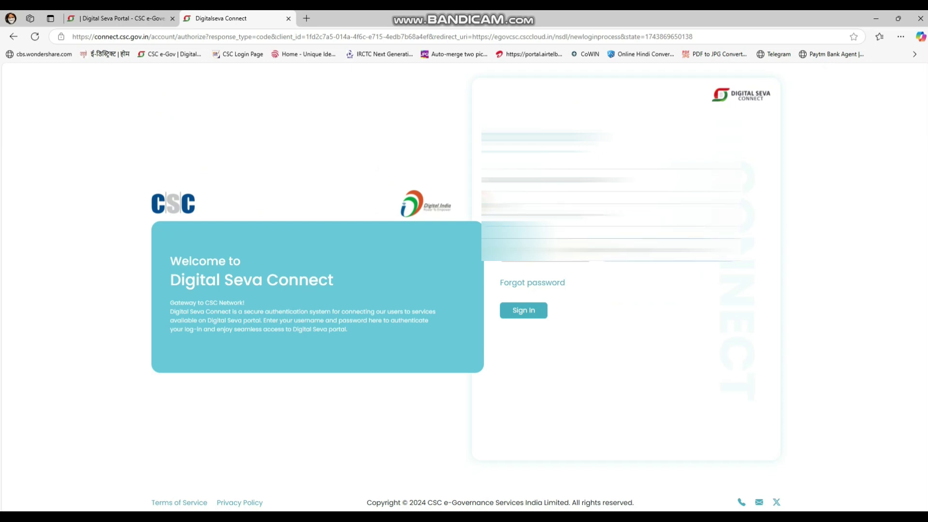
pyautogui.press('Tab')
pyautogui.press('Tab')
pyautogui.press('Return')
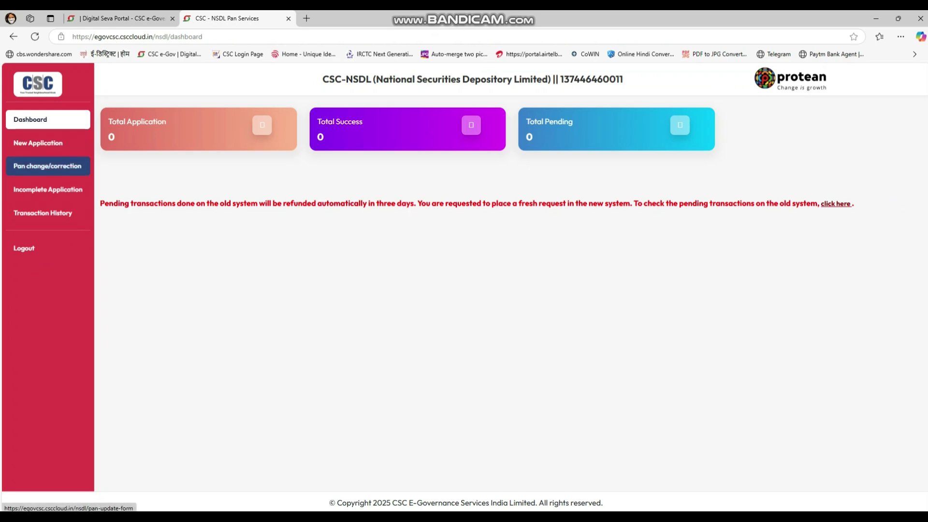
# Step: Start a PAN change/correction in e-KYC mode with the Change and Correction application type
pyautogui.click(48, 166)
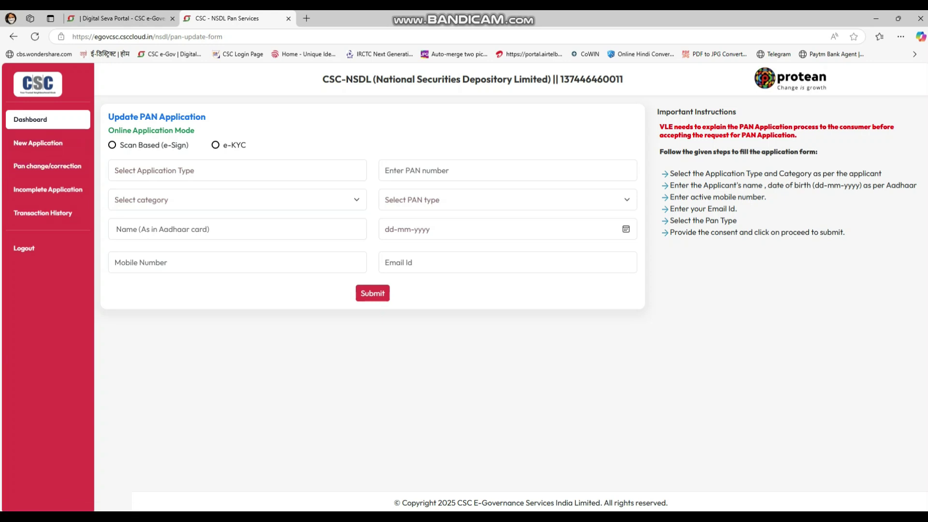
pyautogui.click(215, 145)
pyautogui.click(271, 170)
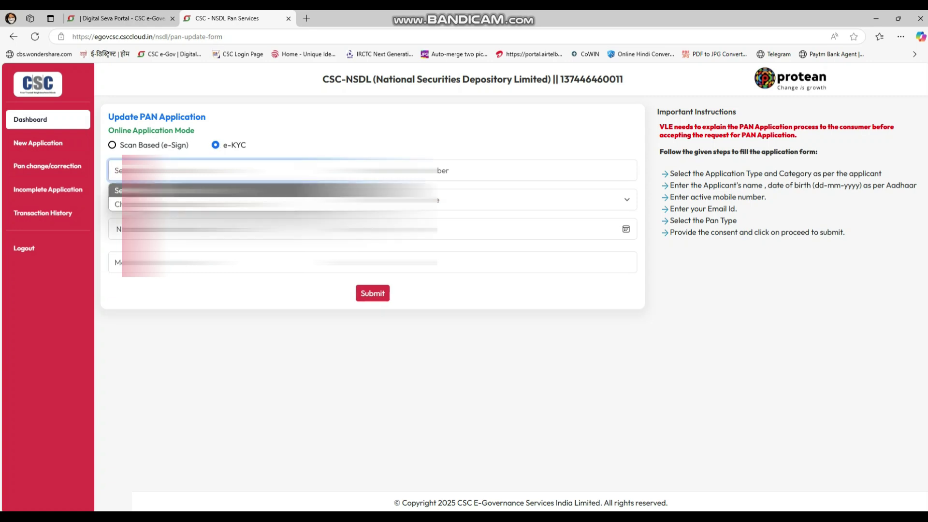
pyautogui.click(271, 204)
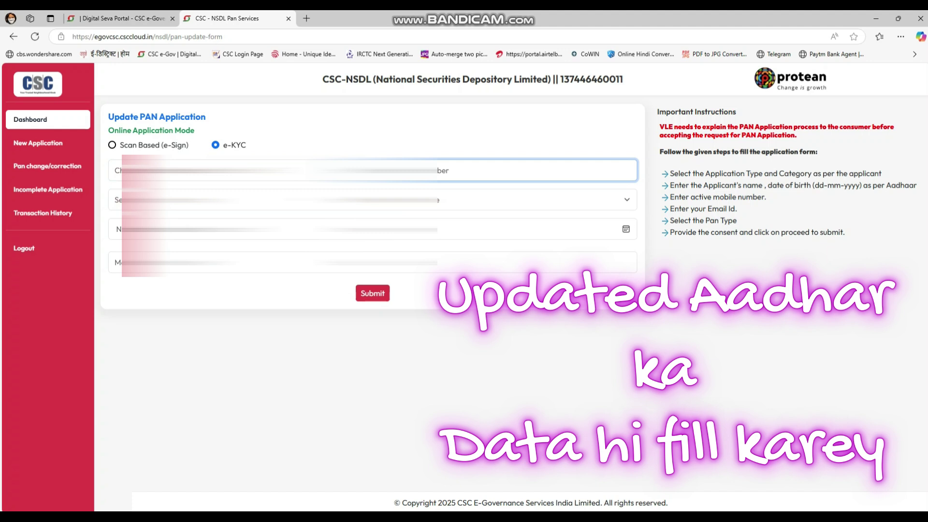
# Step: Enter the PAN, set PAN type to physical and e-PAN card, and fill the applicant's name
pyautogui.write('A')
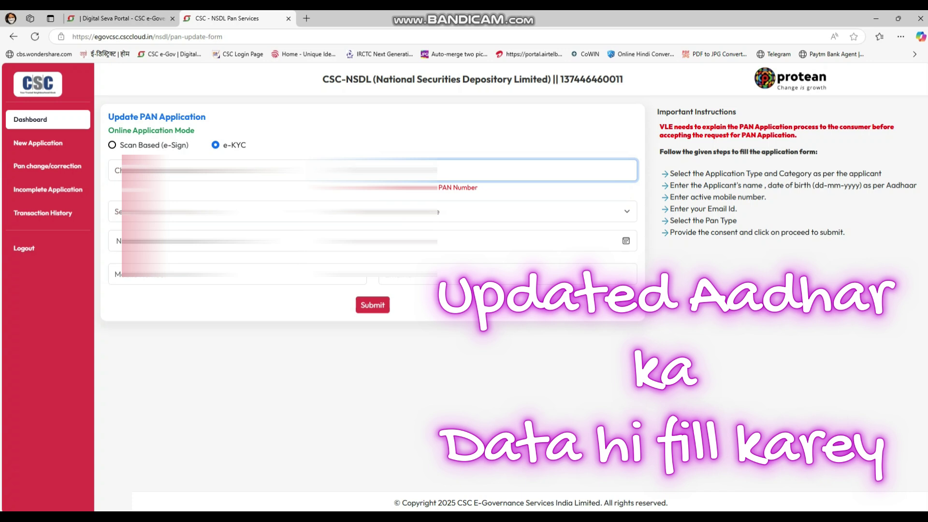
pyautogui.write('A')
pyautogui.press('Tab')
pyautogui.press('Down')
pyautogui.press('Tab')
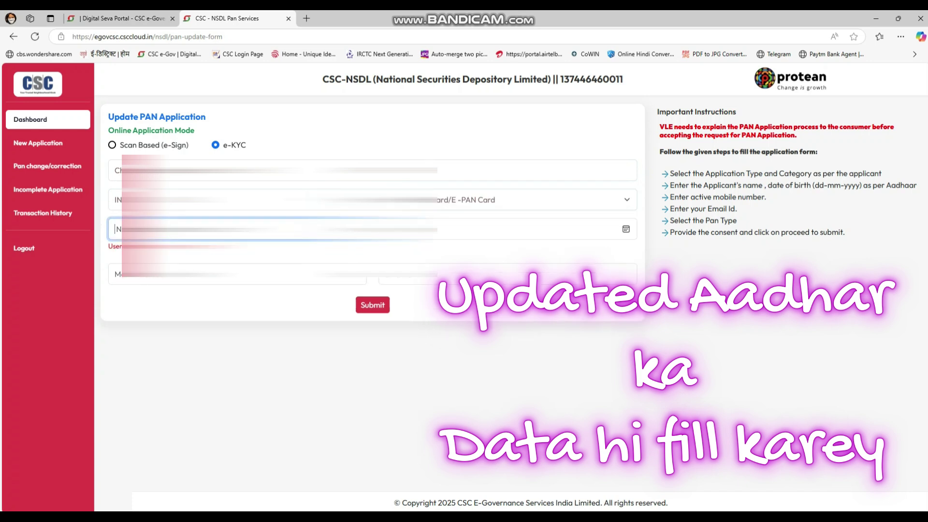
pyautogui.write('ni')
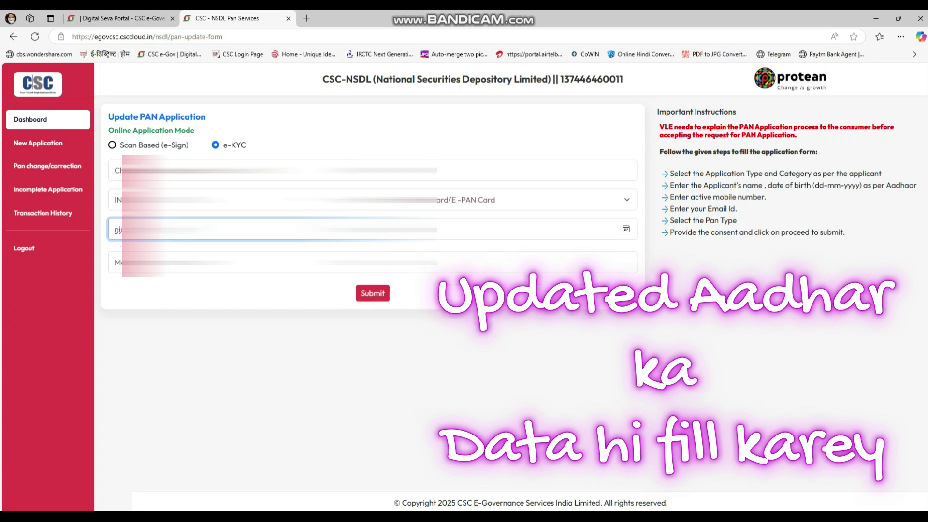
pyautogui.click(394, 229)
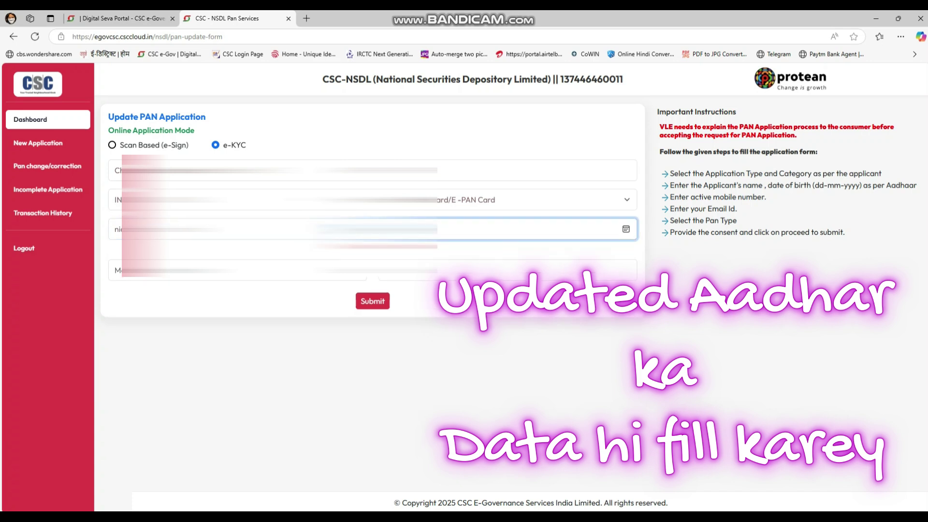
# Step: Fill in the applicant's date of birth and mobile number
pyautogui.write('11990')
pyautogui.press('Tab')
pyautogui.press('Tab')
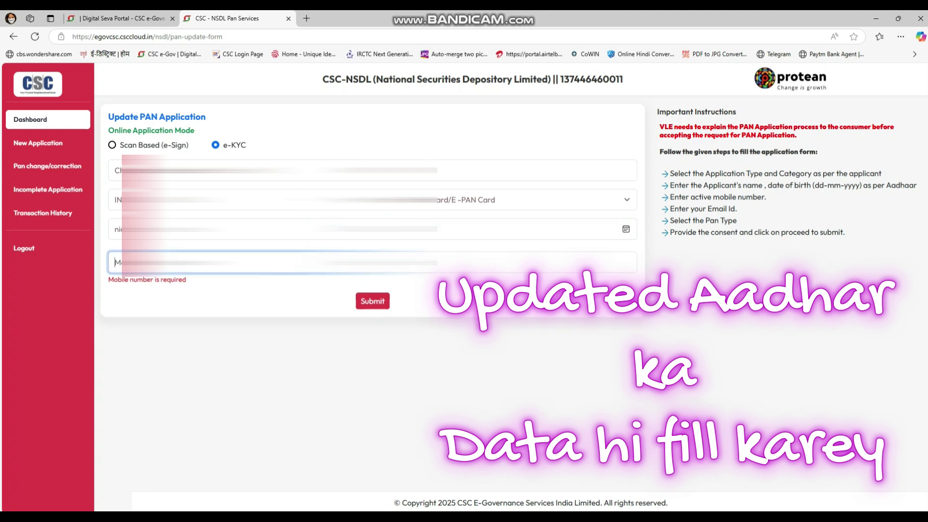
pyautogui.write('92')
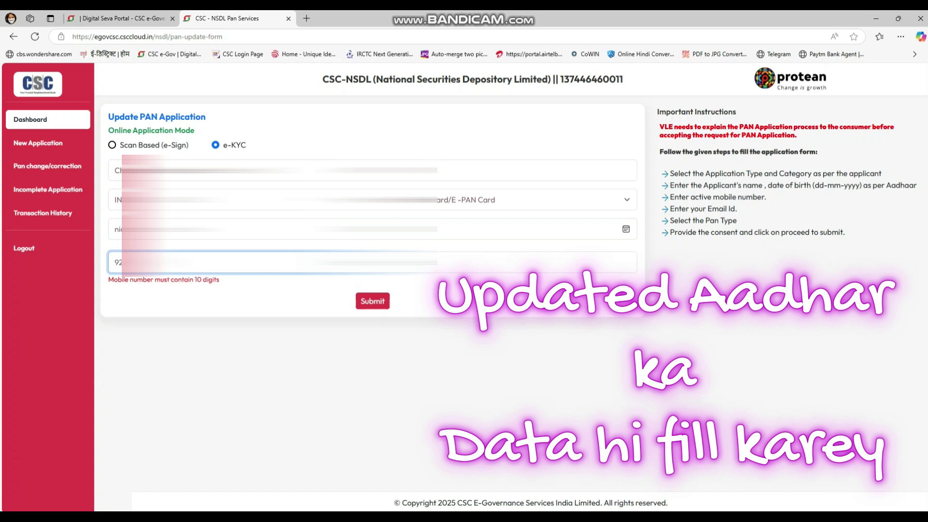
pyautogui.press('BackSpace')
pyautogui.press('BackSpace')
pyautogui.write('820')
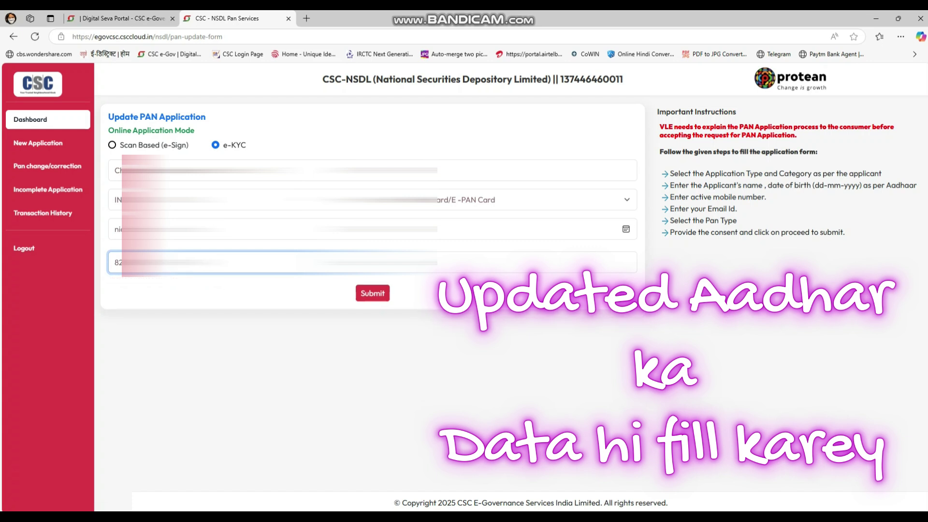
pyautogui.press('Tab')
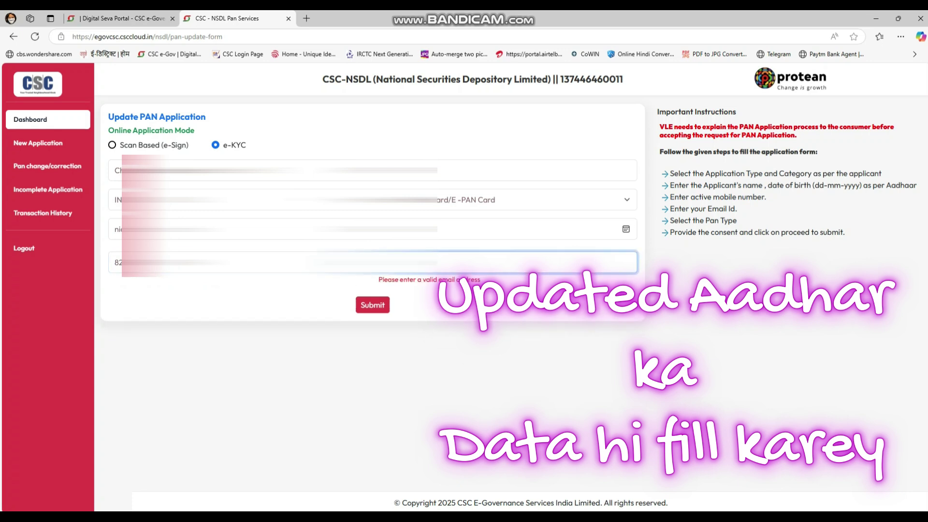
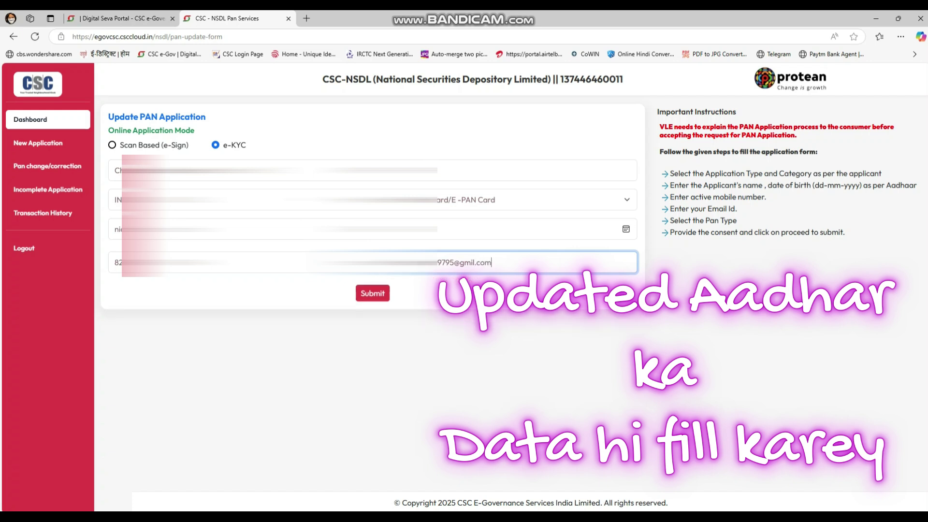
# Step: Enter the applicant's email address, submit the form and proceed to the NSDL portal
pyautogui.press('Tab')
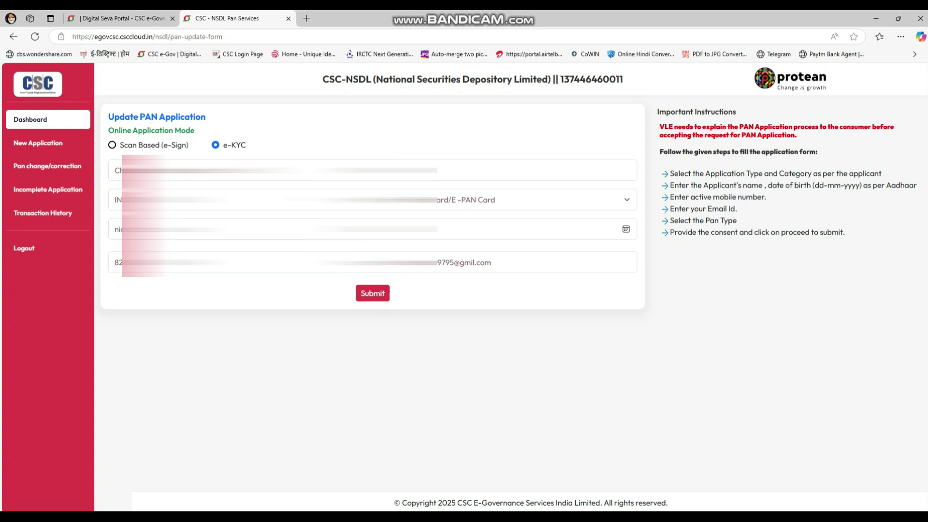
pyautogui.click(372, 292)
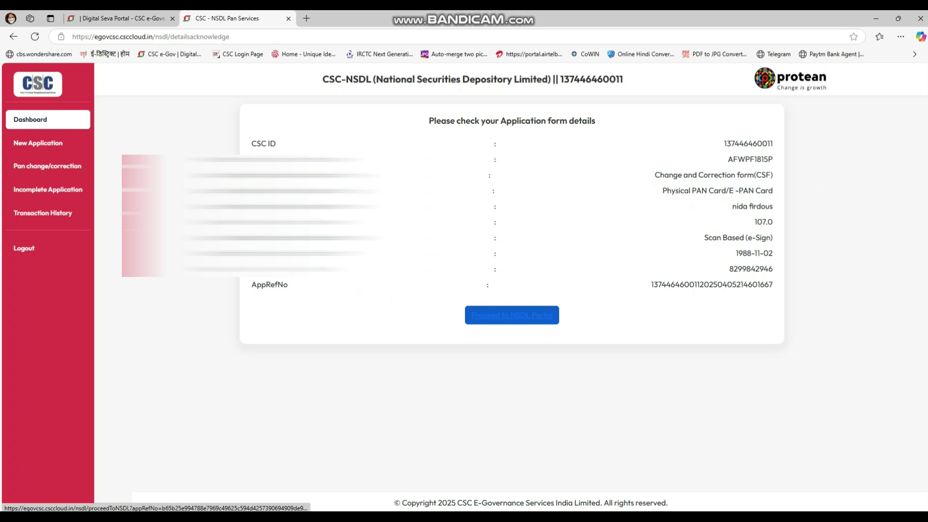
pyautogui.click(512, 315)
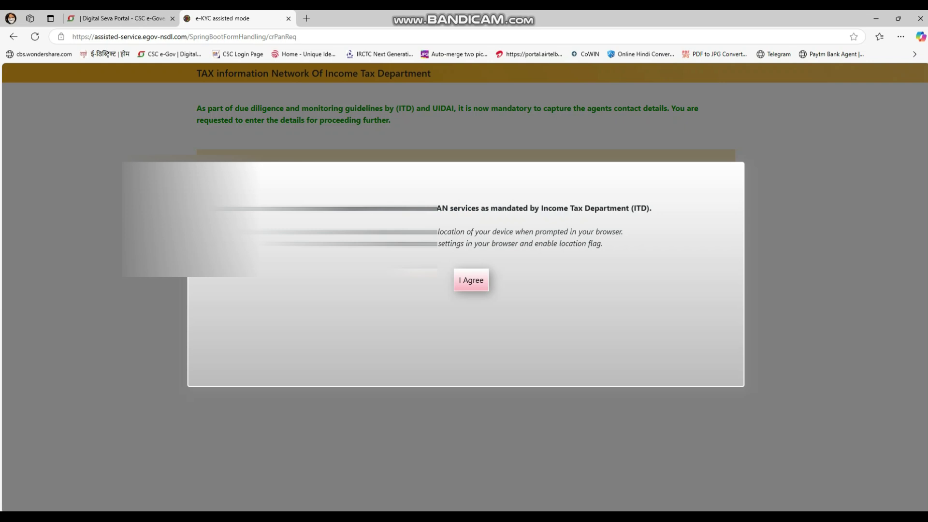
# Step: Accept the agreement, allow location access, and verify the agent's mobile number with the received OTP
pyautogui.click(471, 280)
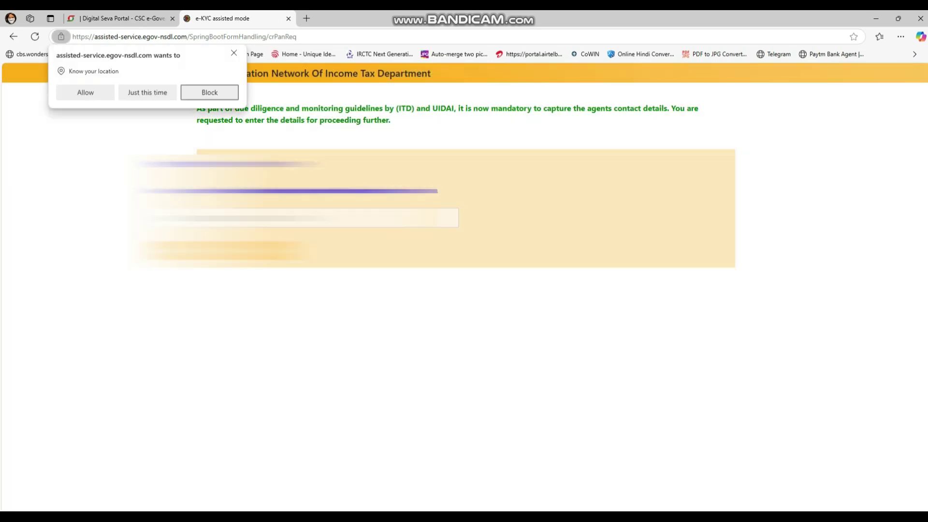
pyautogui.click(85, 92)
pyautogui.click(328, 218)
pyautogui.write('9')
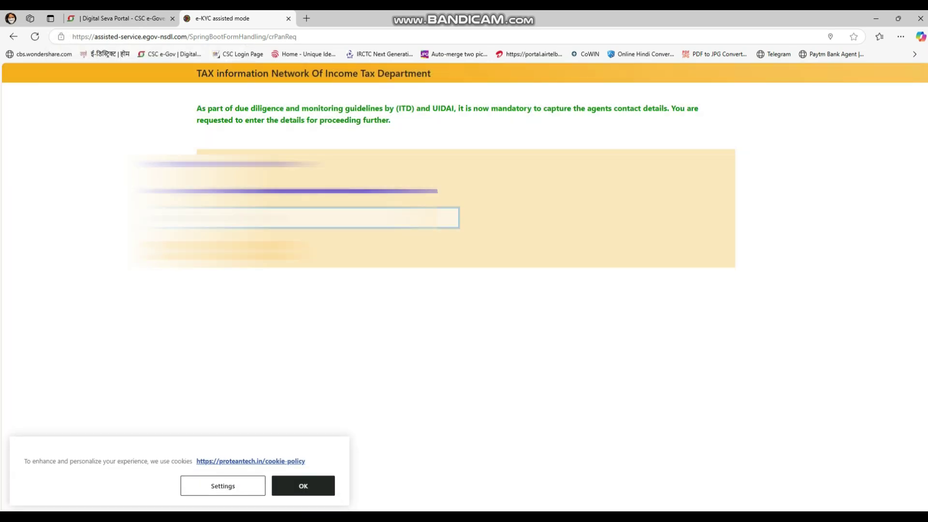
pyautogui.click(223, 250)
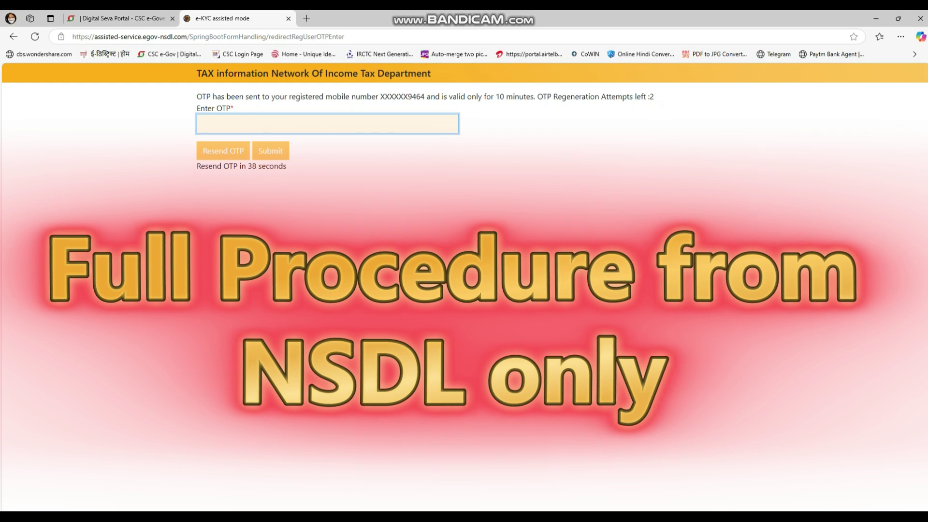
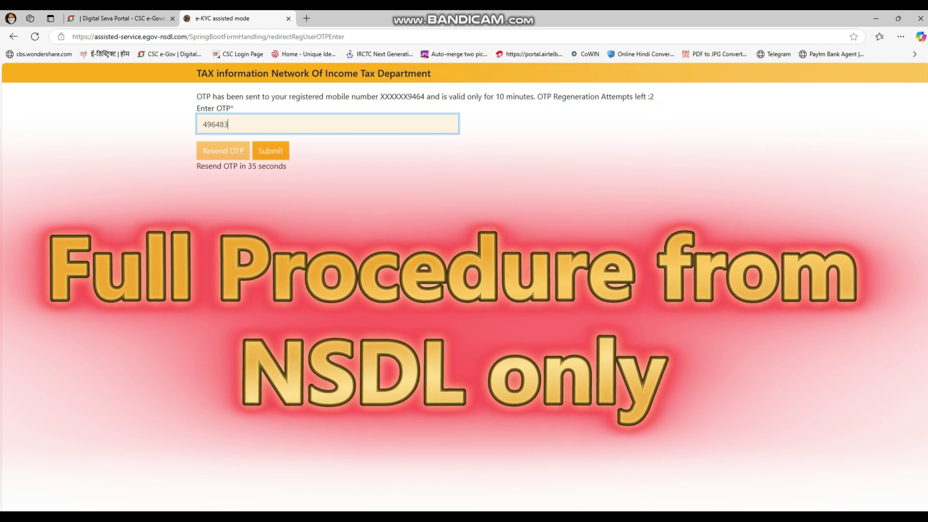
pyautogui.press('Return')
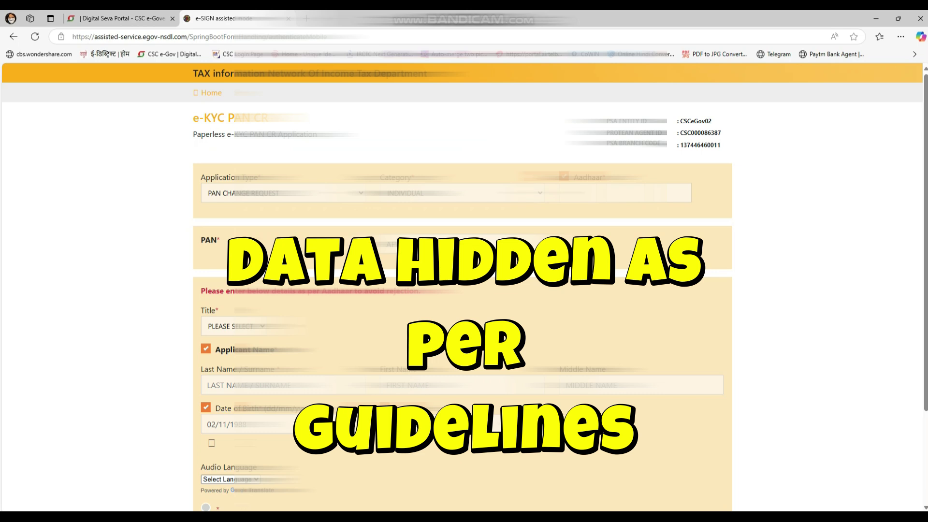
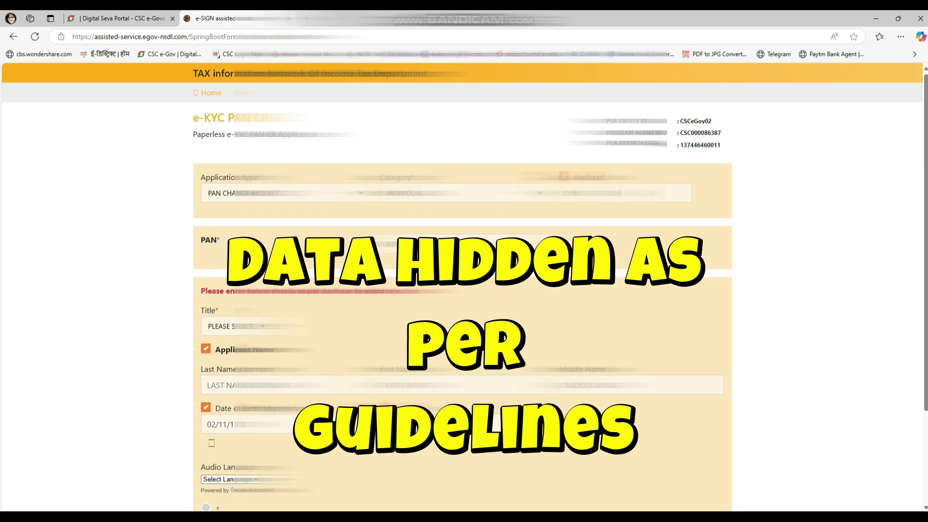
# Step: Enter the applicant's Aadhaar number, title SMT, and last and first names
pyautogui.click(256, 326)
pyautogui.click(256, 372)
pyautogui.click(261, 385)
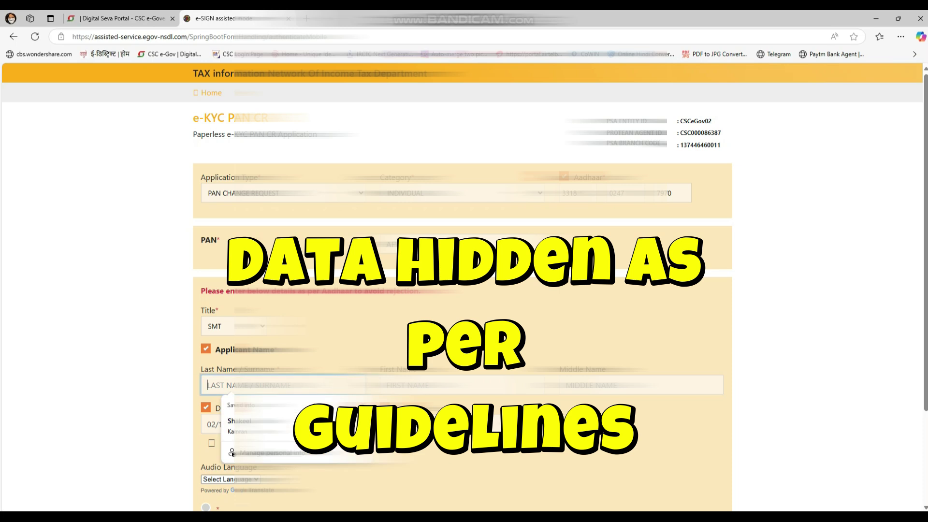
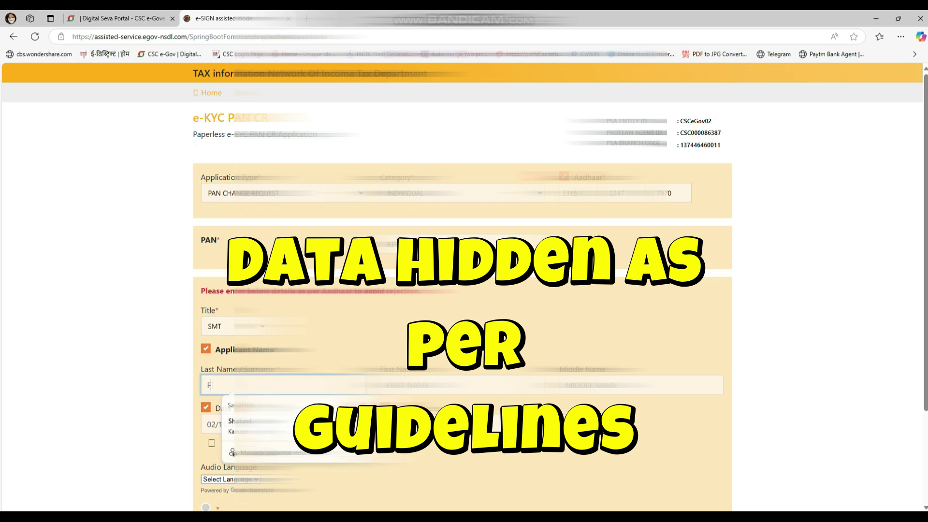
pyautogui.press('Tab')
pyautogui.press('Tab')
pyautogui.press('Tab')
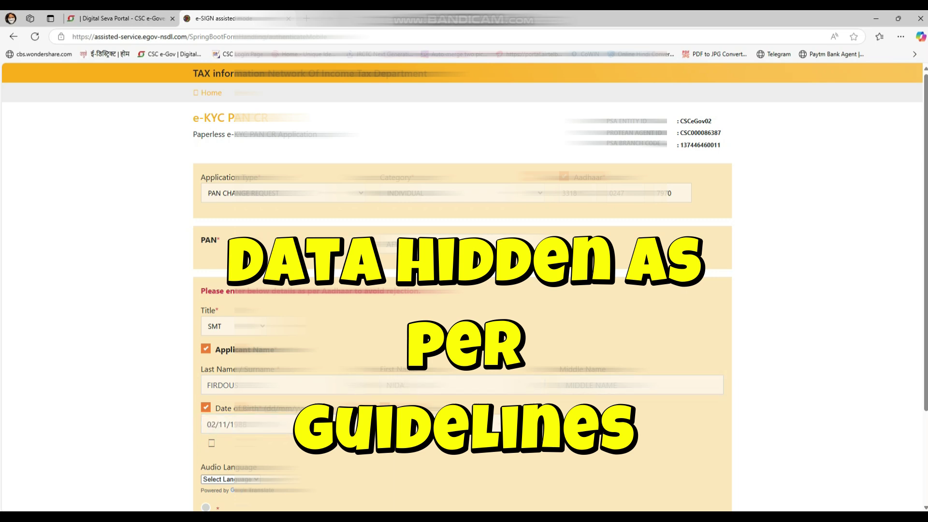
# Step: Give Aadhaar e-KYC consent, submit the request and continue to Parents Details
pyautogui.scroll(-2, 464, 290)
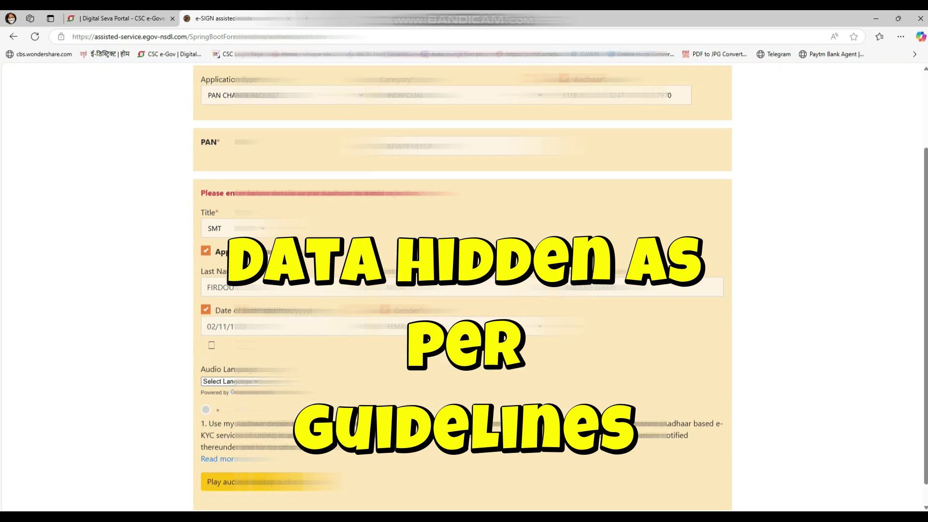
pyautogui.click(205, 410)
pyautogui.scroll(-1, 206, 410)
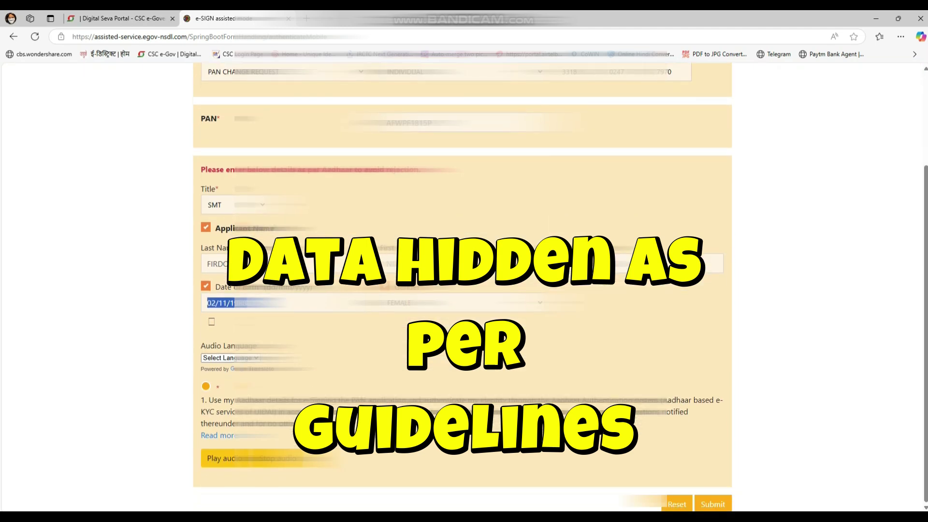
pyautogui.click(713, 504)
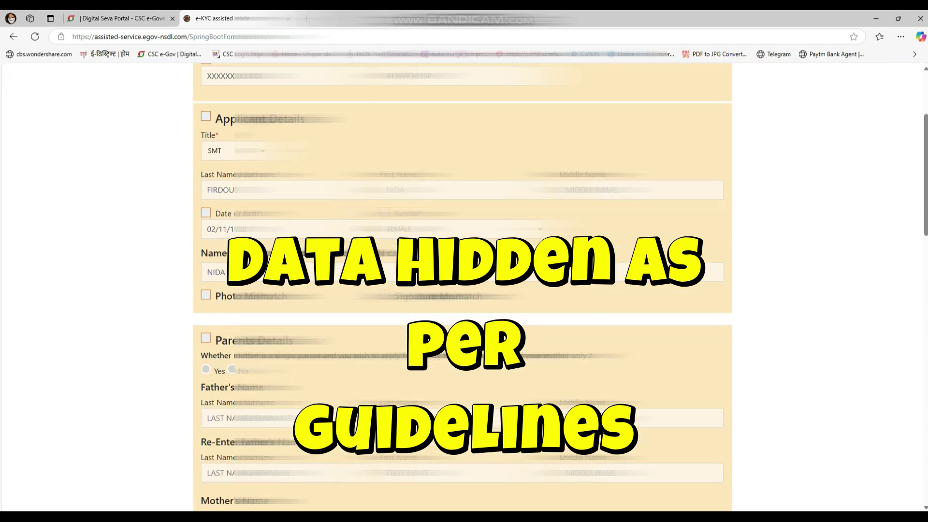
pyautogui.scroll(-1, 464, 290)
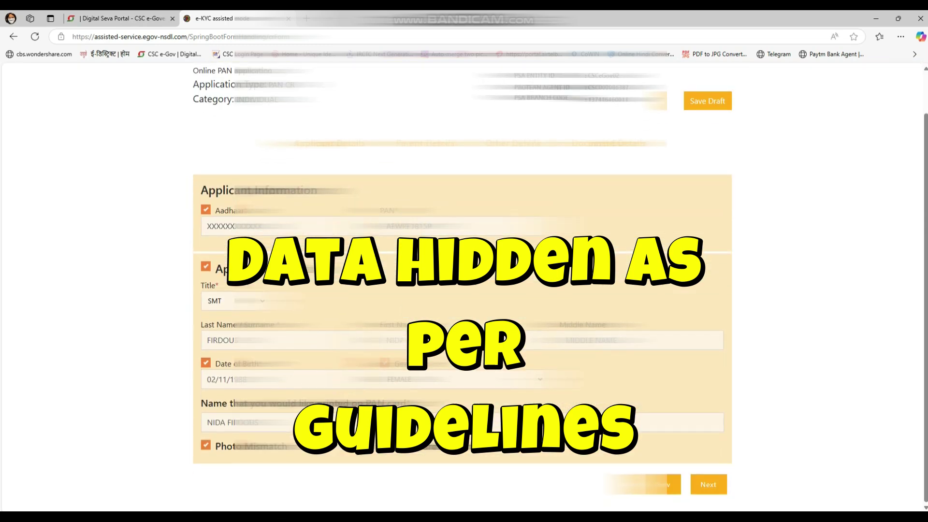
pyautogui.click(708, 484)
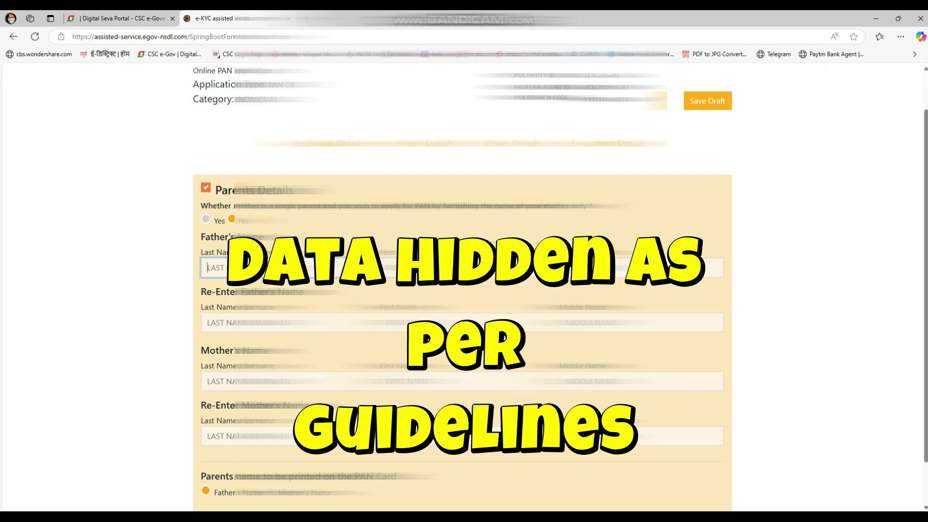
# Step: Enter the father's last and first names in both the name and re-enter fields
pyautogui.write('AHME')
pyautogui.press('Tab')
pyautogui.press('Tab')
pyautogui.press('Tab')
pyautogui.press('Tab')
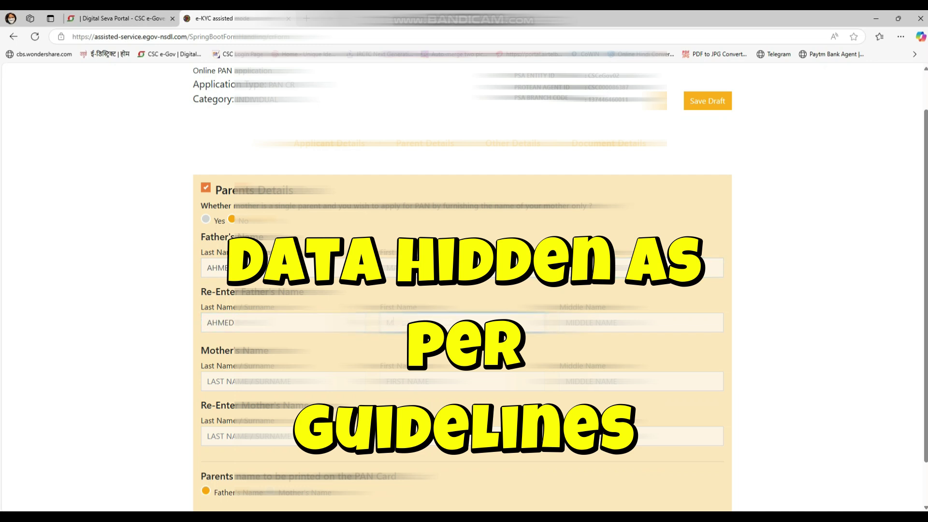
pyautogui.press('Tab')
pyautogui.press('Tab')
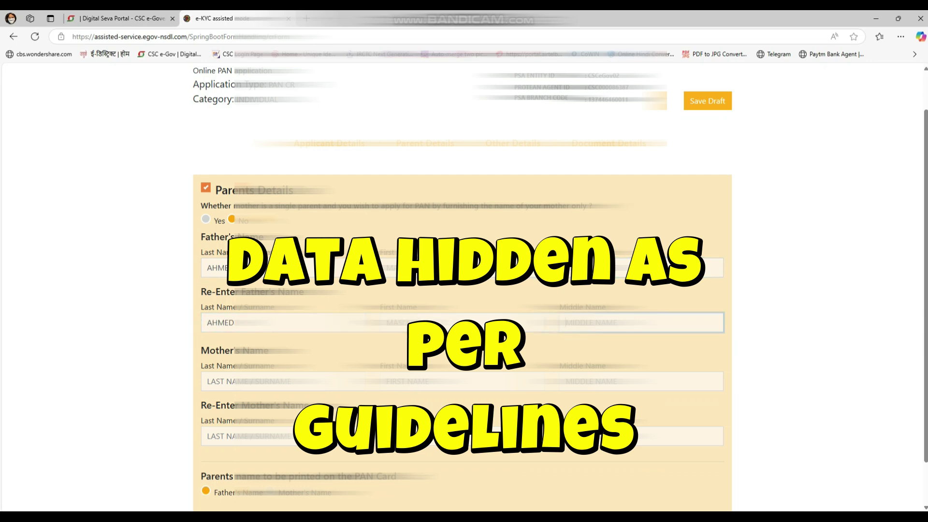
pyautogui.scroll(-1, 462, 290)
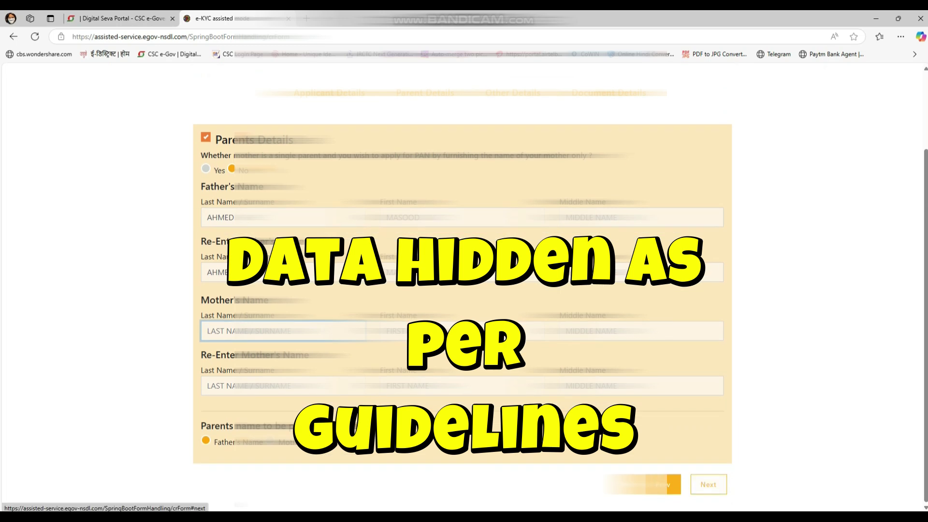
# Step: Fill in the Area/STD code 00 on the contact and address page
pyautogui.click(708, 484)
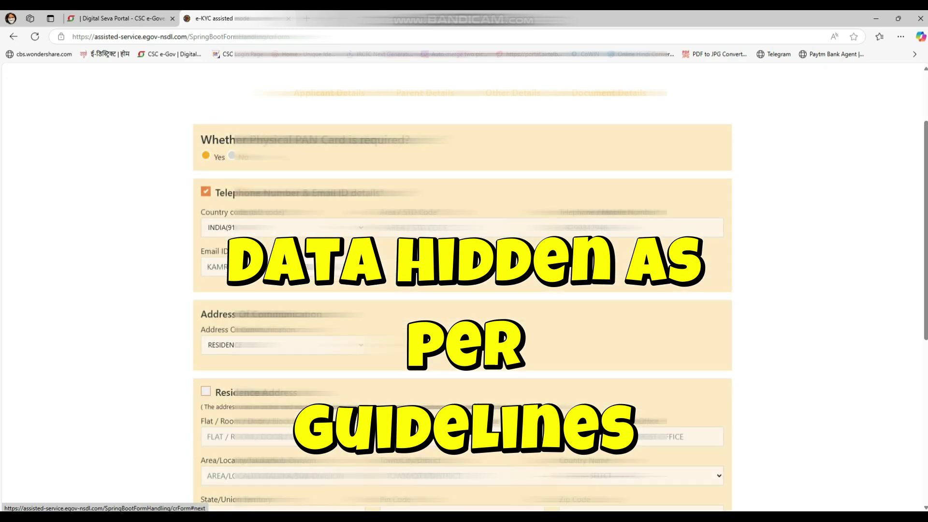
pyautogui.click(425, 228)
pyautogui.write('00')
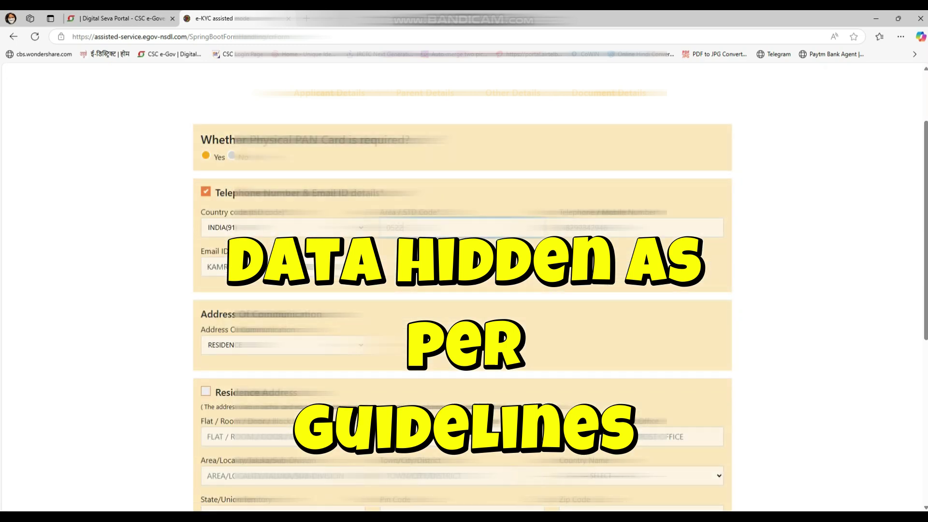
pyautogui.scroll(-7, 462, 290)
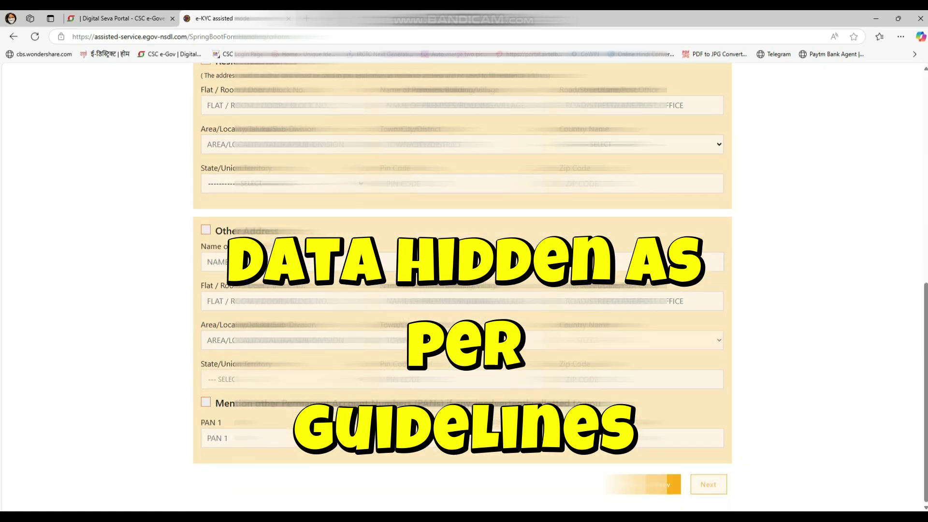
# Step: Enter LUCKNOW as the place and submit the completed application
pyautogui.click(708, 483)
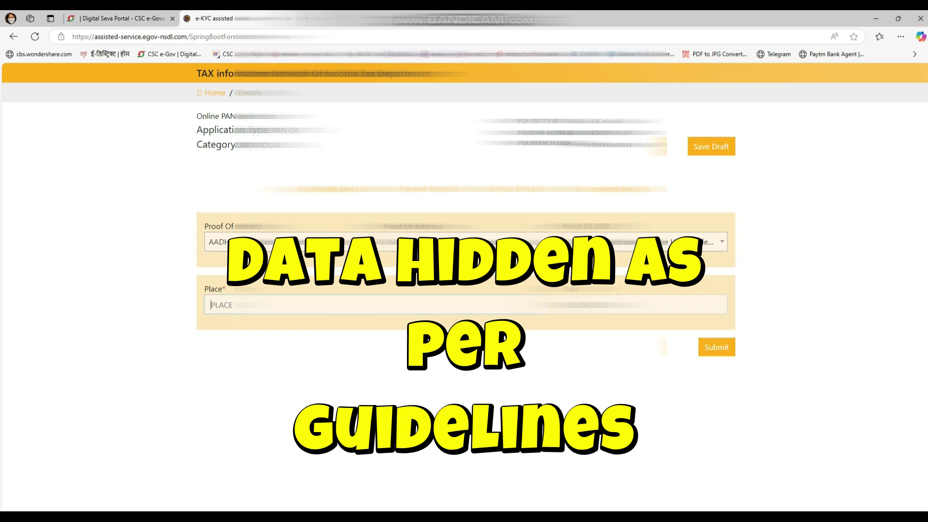
pyautogui.write('LUCKNOW')
pyautogui.press('Tab')
pyautogui.press('Tab')
pyautogui.press('Return')
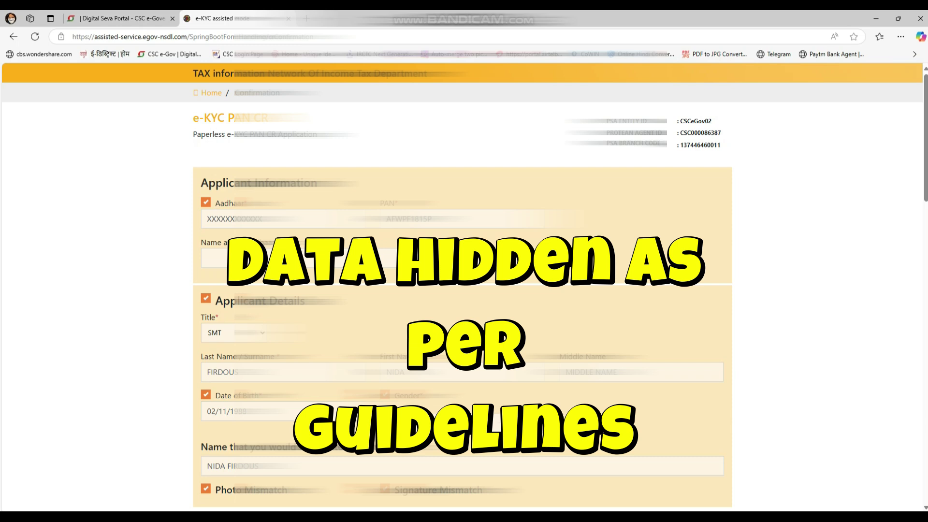
# Step: Confirm the reviewed application and enter the received OTP for OTP-based e-KYC authentication
pyautogui.scroll(-12, 462, 289)
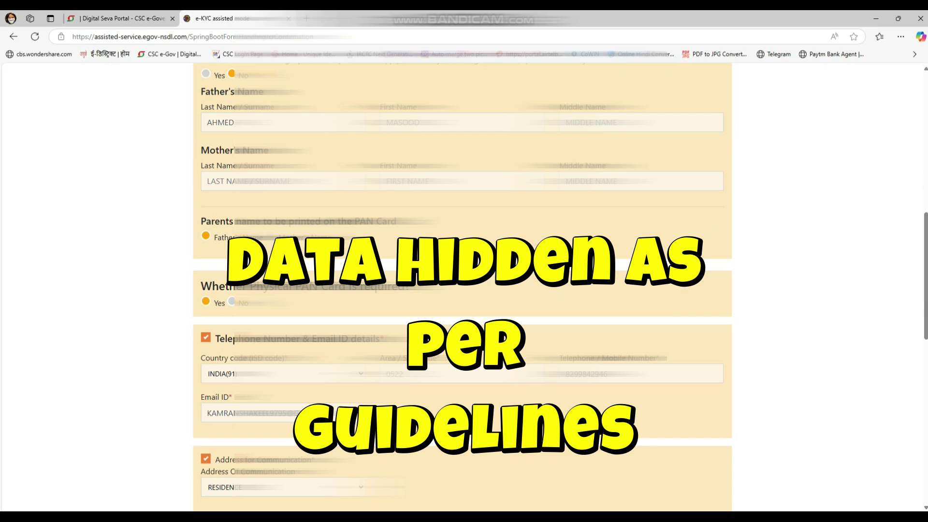
pyautogui.scroll(-15, 463, 290)
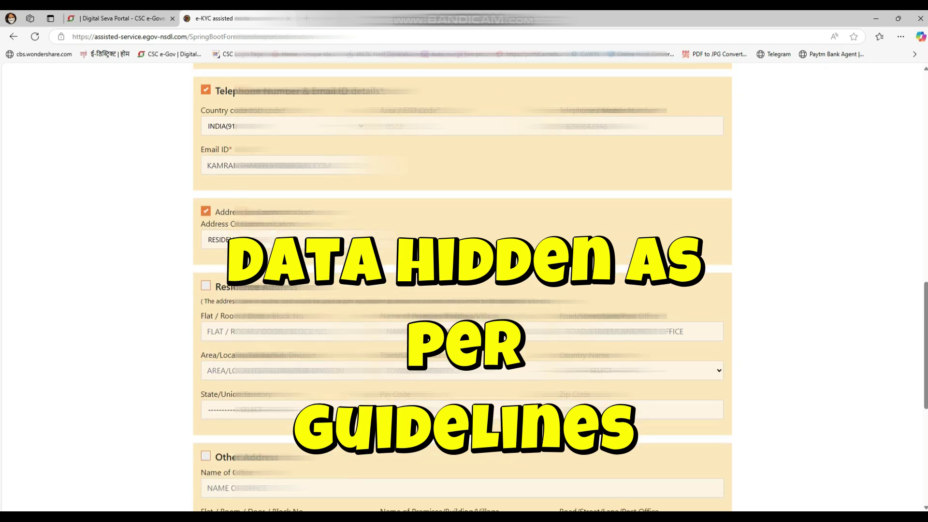
pyautogui.click(684, 504)
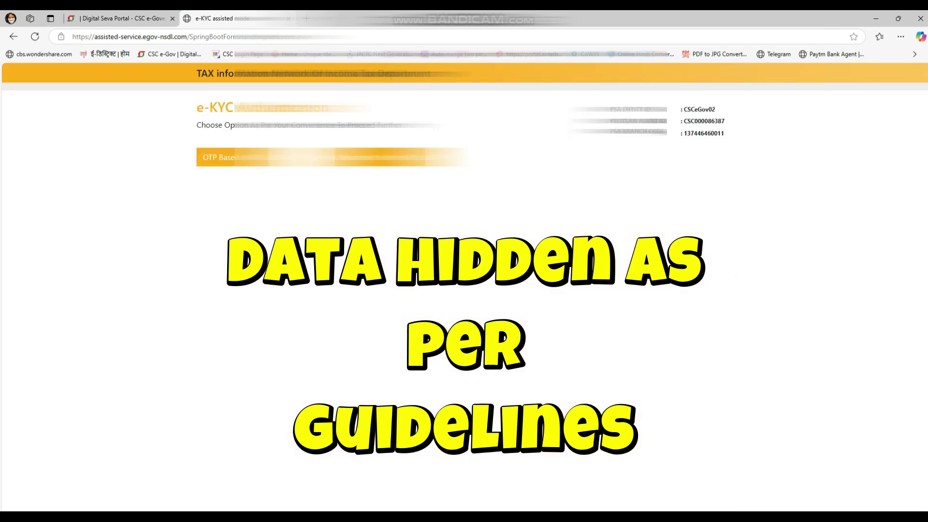
pyautogui.click(232, 157)
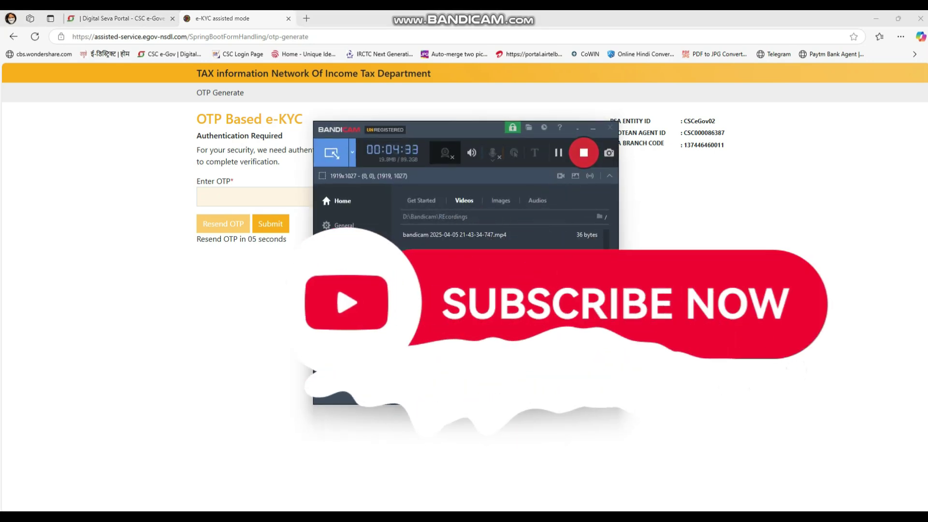
pyautogui.click(254, 196)
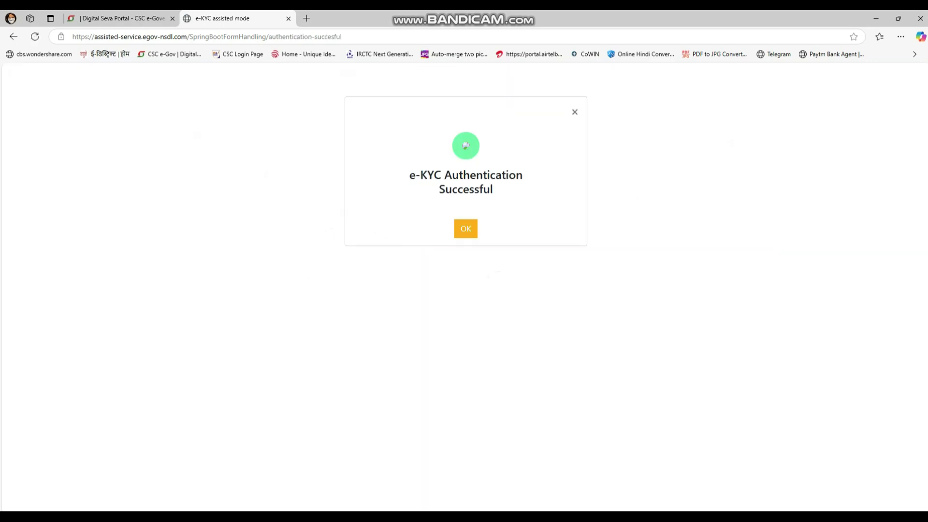
# Step: Choose OTP-based e-Sign, authorise Protean, and request an OTP for the applicant's Aadhaar number
pyautogui.click(466, 229)
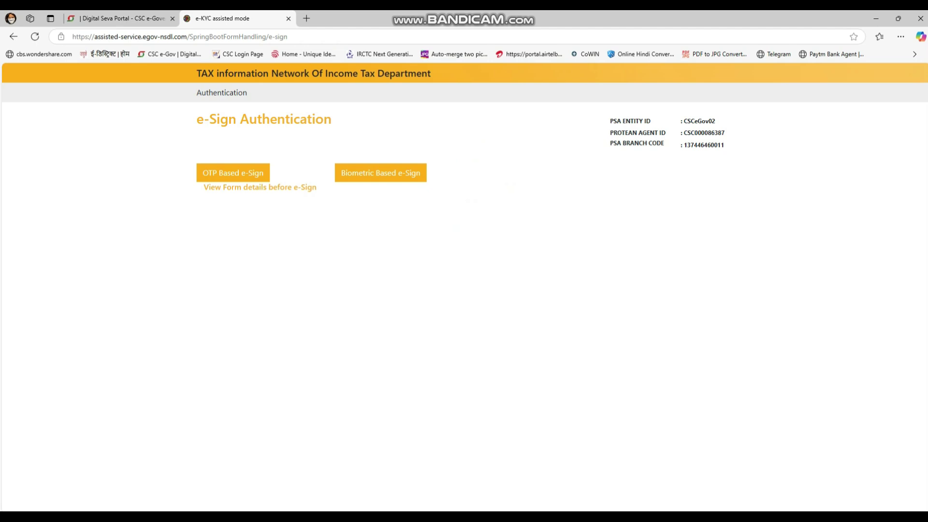
pyautogui.click(233, 173)
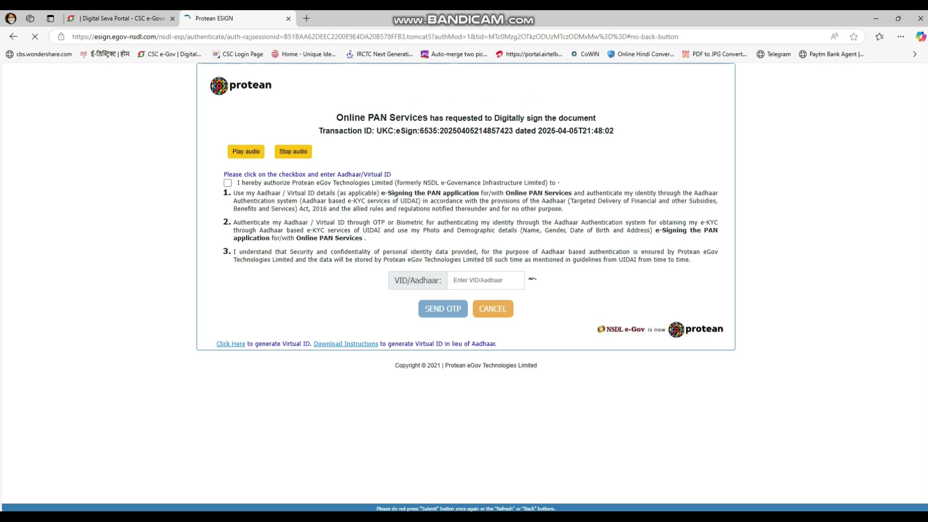
pyautogui.click(227, 183)
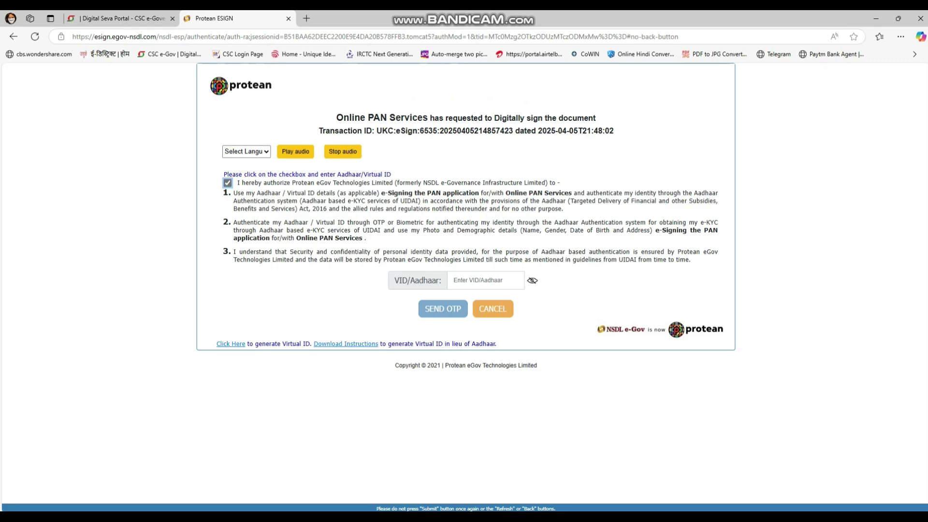
pyautogui.click(485, 280)
pyautogui.write('••••')
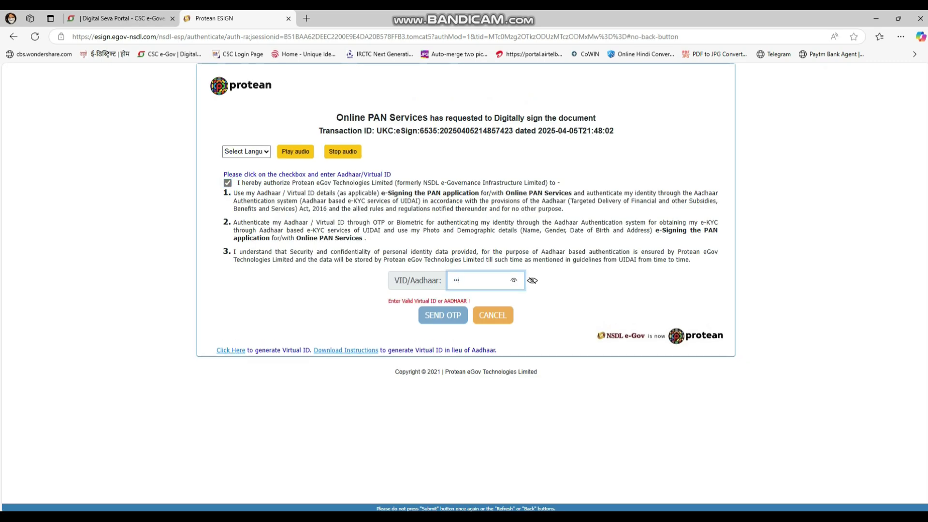
pyautogui.write('••••••••')
pyautogui.press('Return')
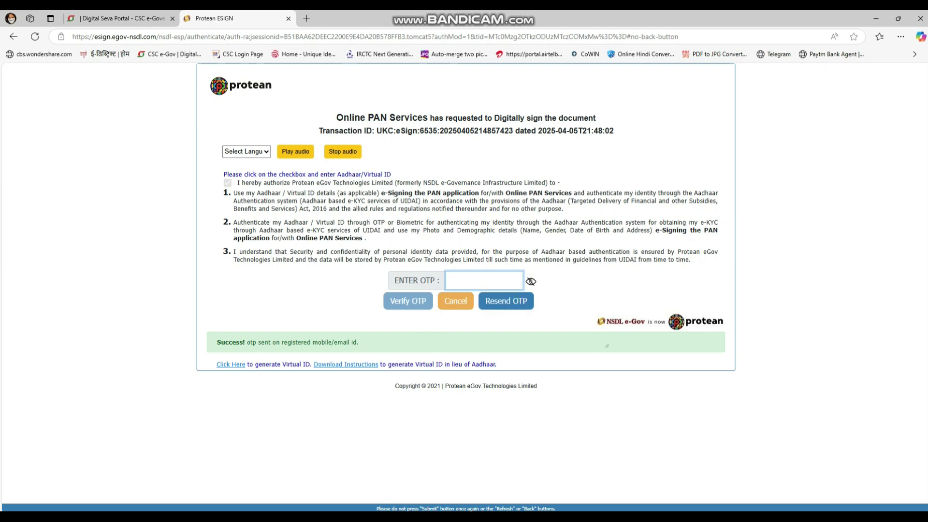
# Step: Enter the received e-sign OTP and verify it to sign the application
pyautogui.hotkey('alt', 'Tab')
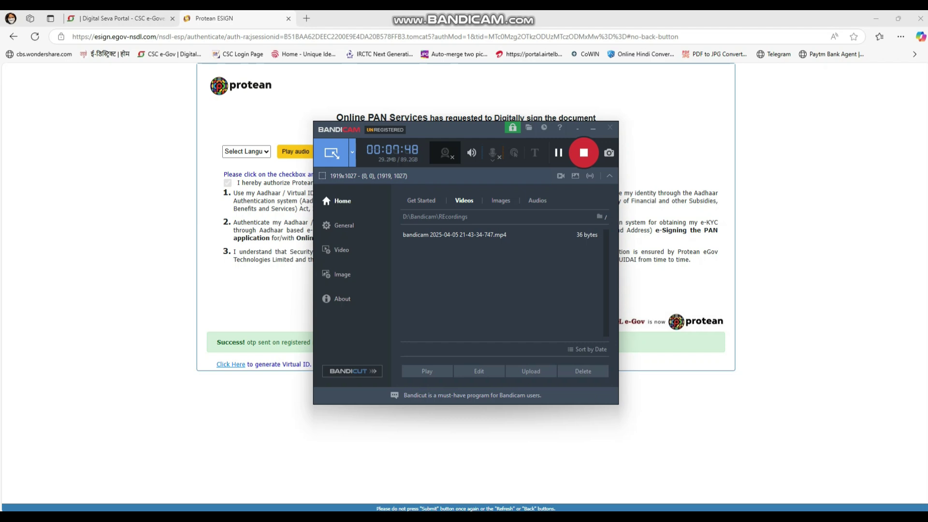
pyautogui.hotkey('alt', 'Tab')
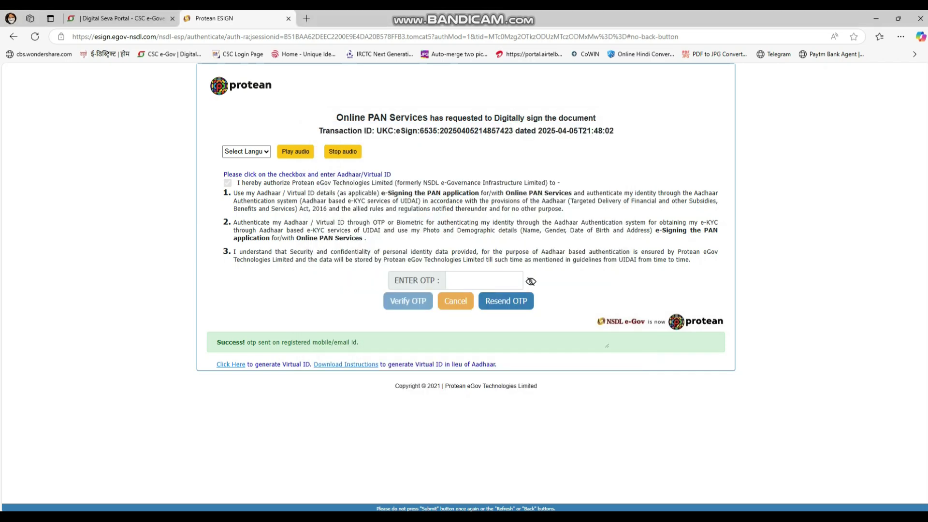
pyautogui.click(484, 280)
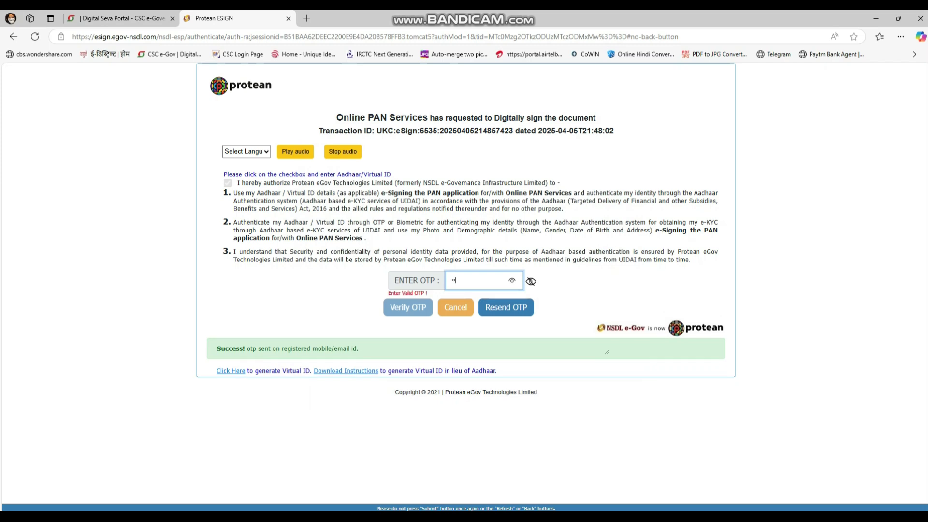
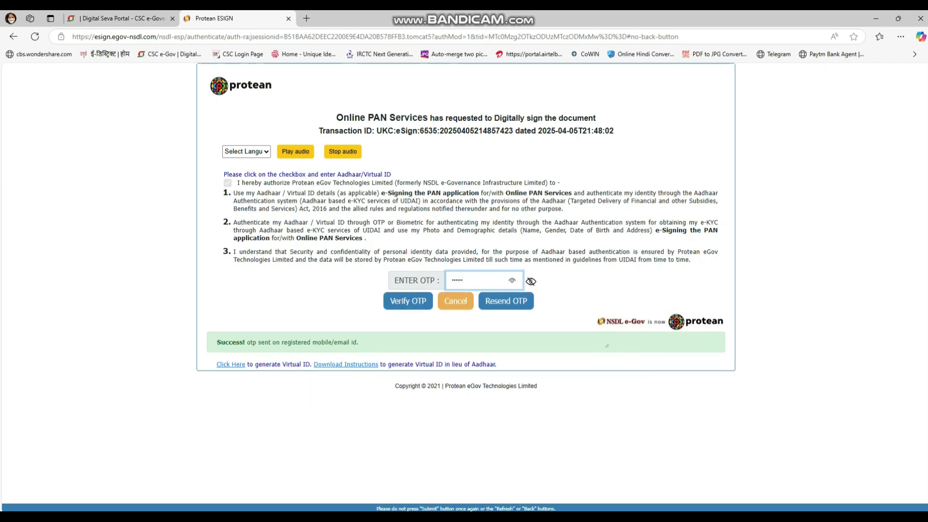
pyautogui.press('Return')
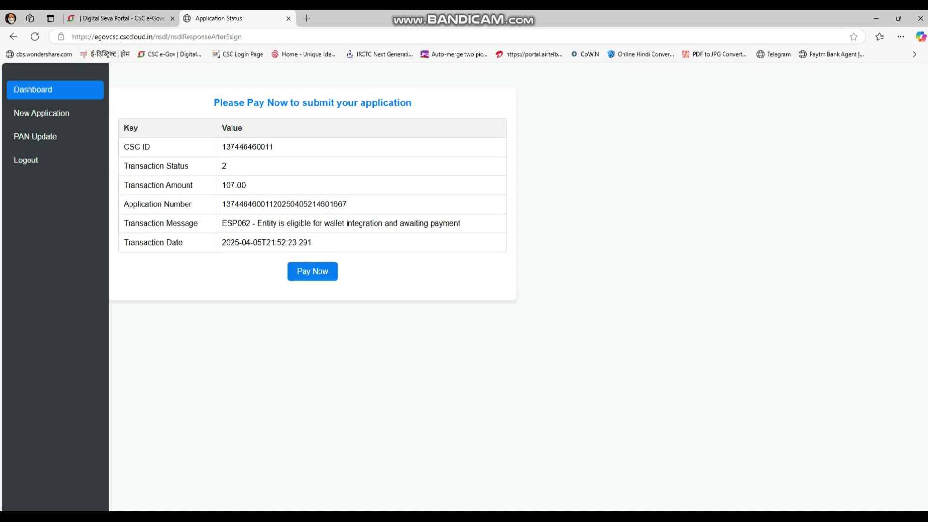
# Step: Pay the 107.00 application fee from the Application Status page
pyautogui.click(313, 271)
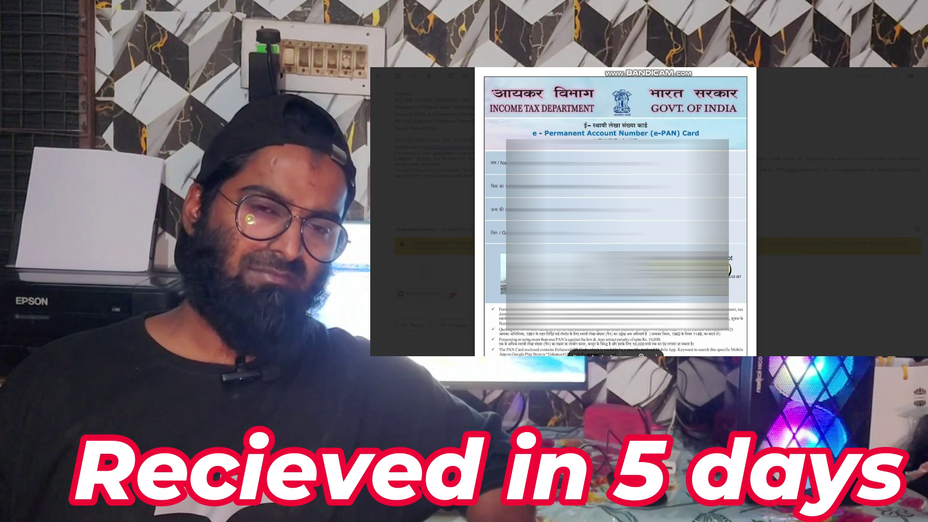
# Step: Close the e-PAN preview and check the received date of Protean's 'Intimation of PAN' email
pyautogui.press('Escape')
pyautogui.scroll(5, 658, 343)
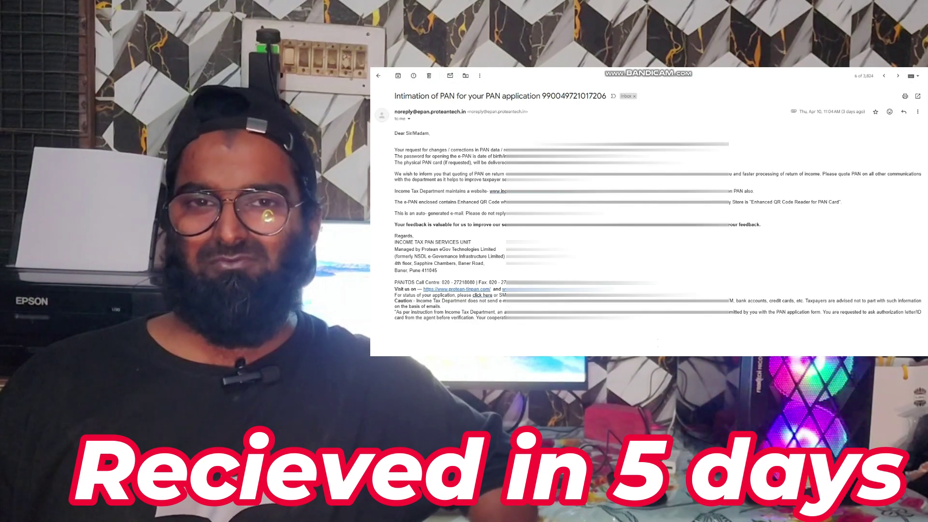
pyautogui.moveTo(799, 112); pyautogui.dragTo(838, 112)
pyautogui.click(838, 111)
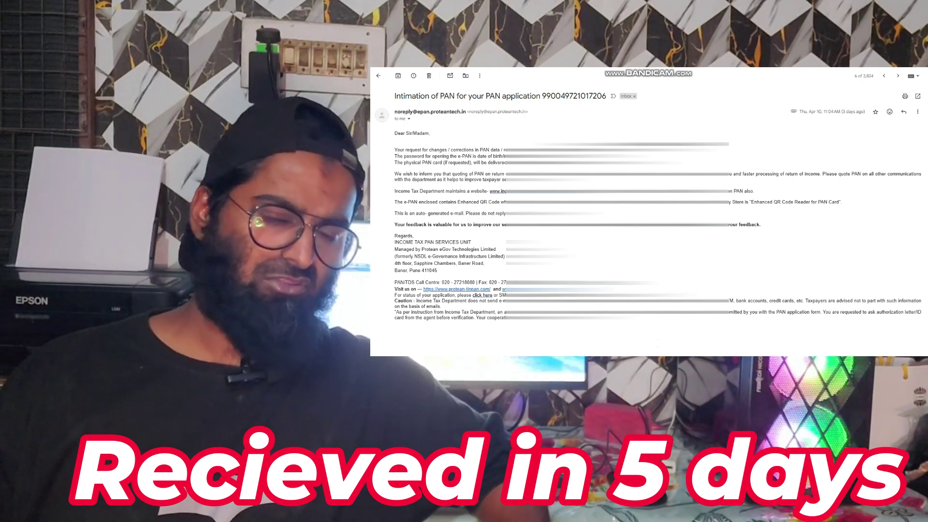